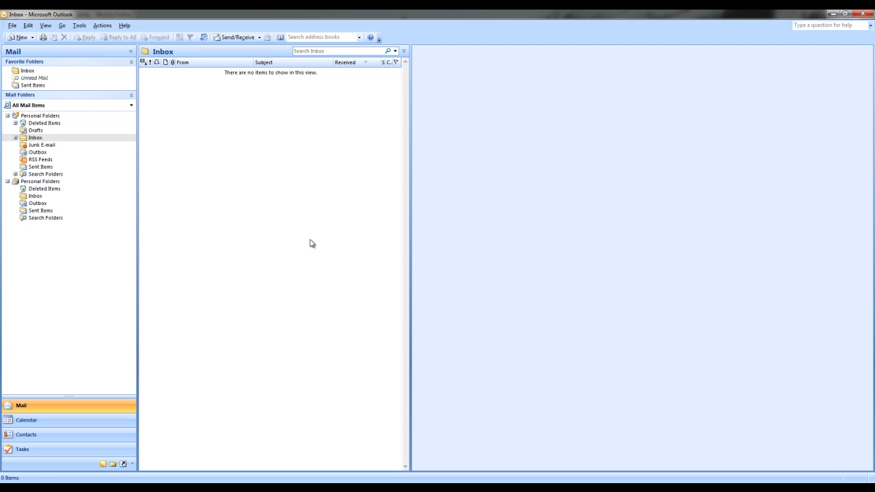
Open the Tools menu to reach the account setup commands
left_click(74, 25)
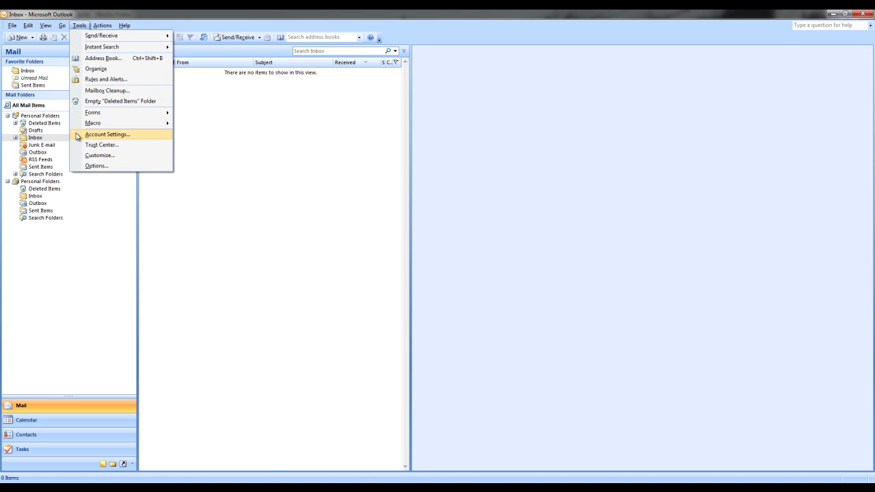
Start a new e-mail account from Account Settings and choose to configure server settings manually
left_click(138, 136)
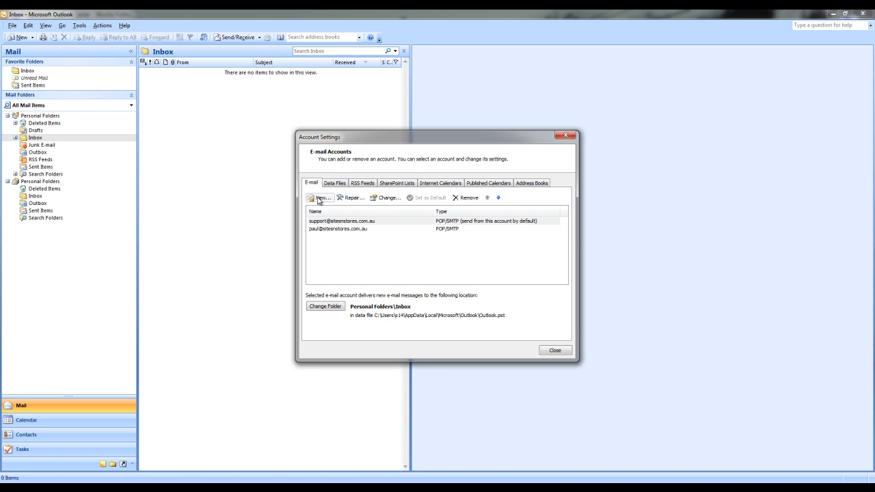
left_click(319, 198)
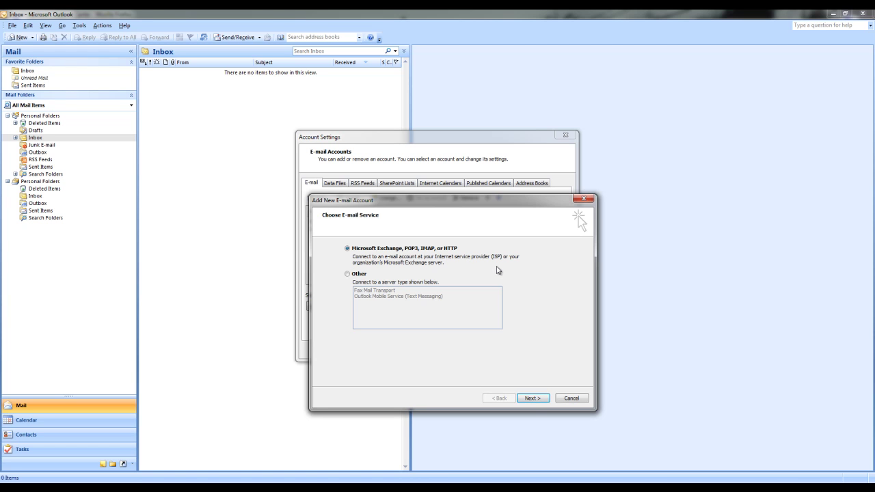
left_click(532, 399)
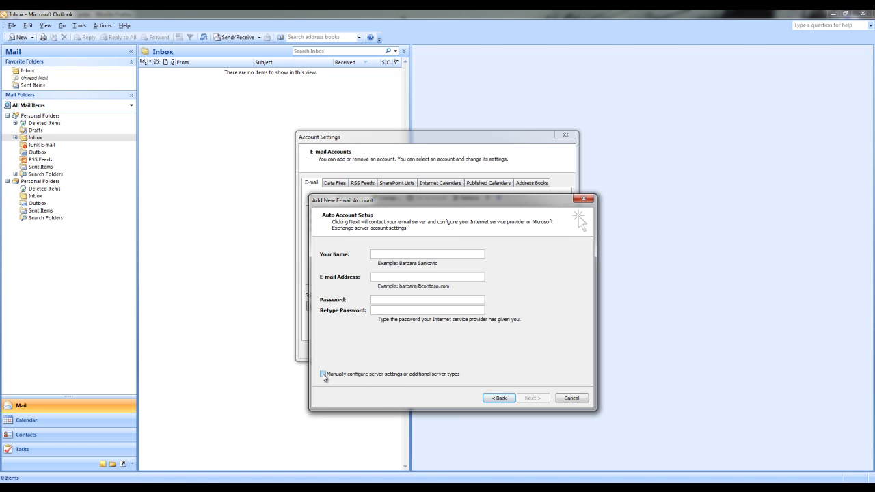
left_click(324, 375)
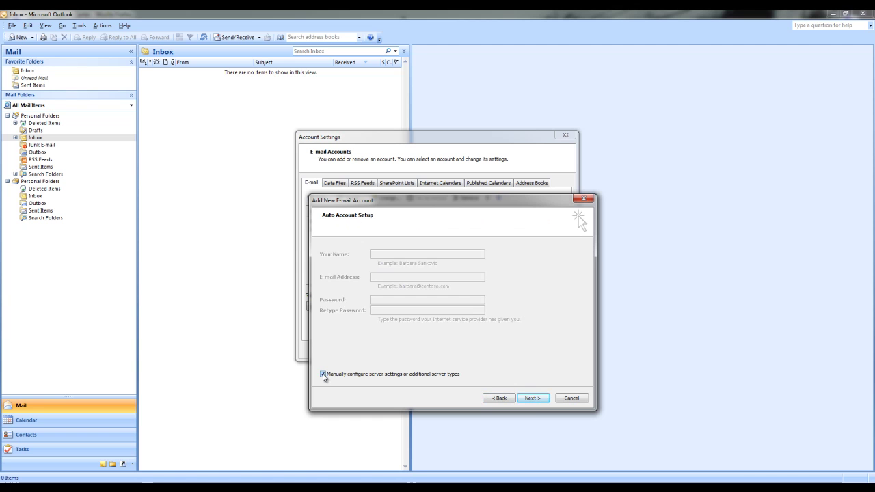
left_click(532, 400)
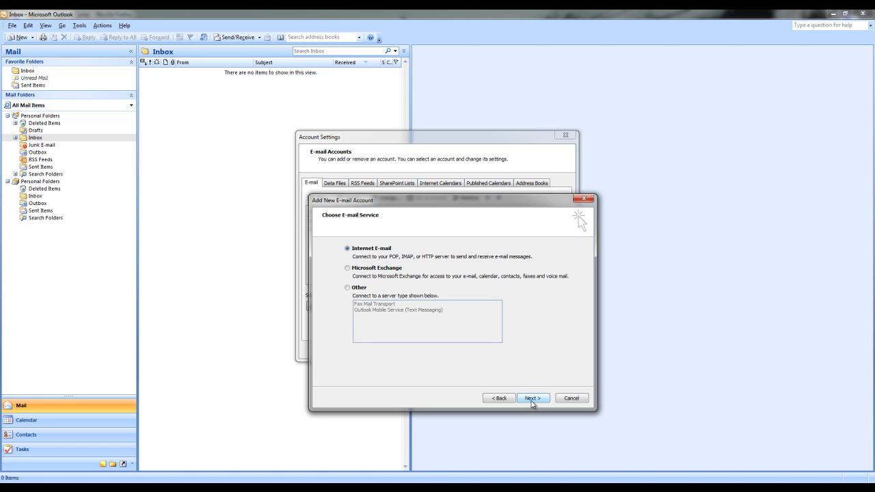
Choose Internet E-mail, enter the display name SitesNStore and fill in the account's e-mail address
left_click(532, 400)
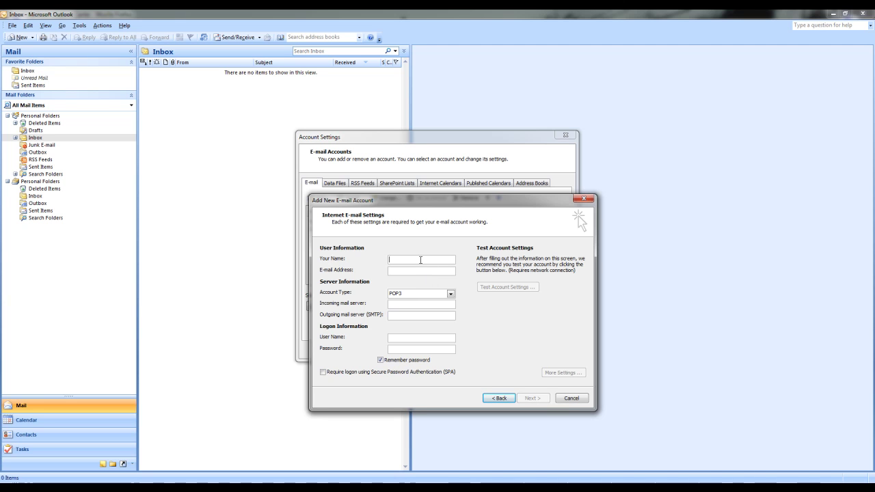
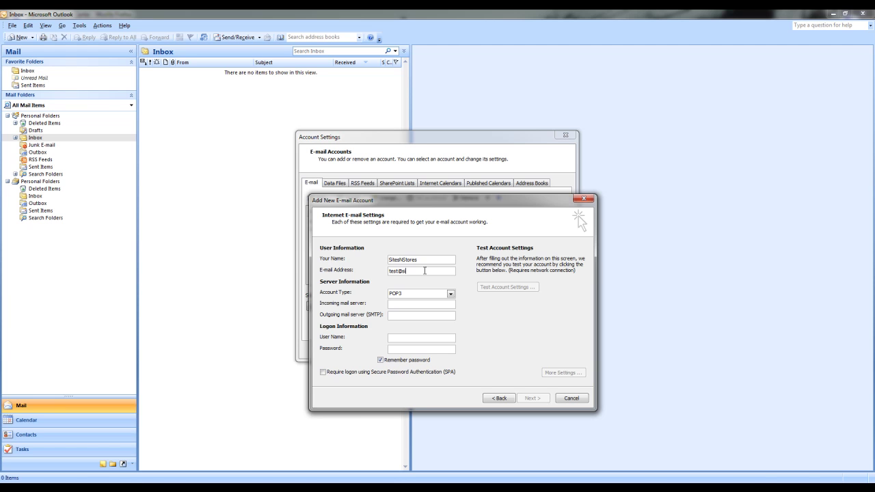
Set incoming and outgoing servers to mail.sitesnstores.com.au, then enter the full-address user name and password
left_click(427, 304)
type("mail.")
type("sitesnstore")
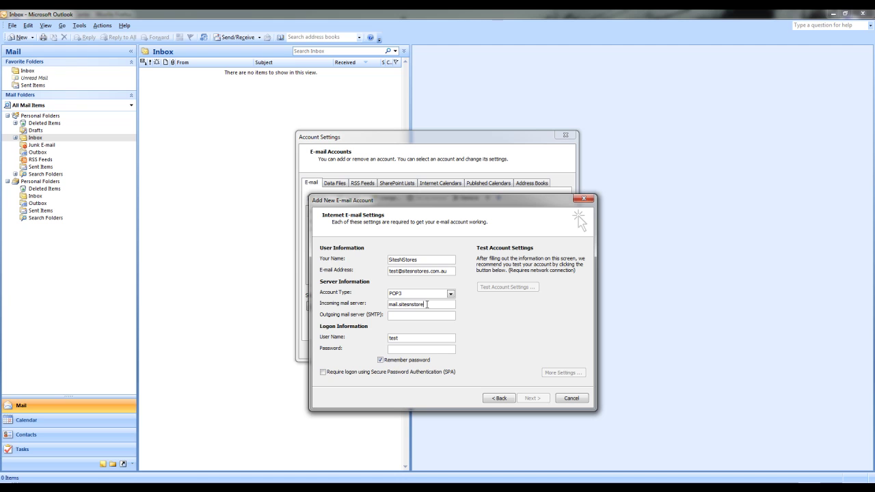
type("s.com.au")
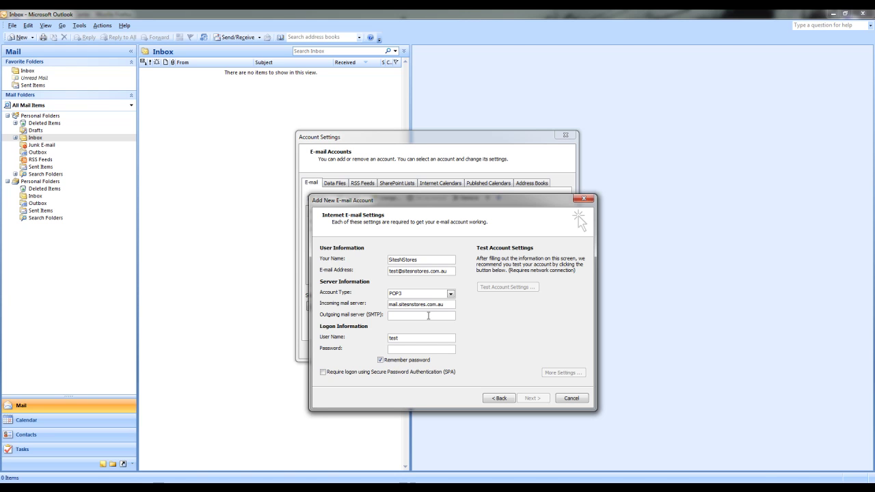
left_click(428, 315)
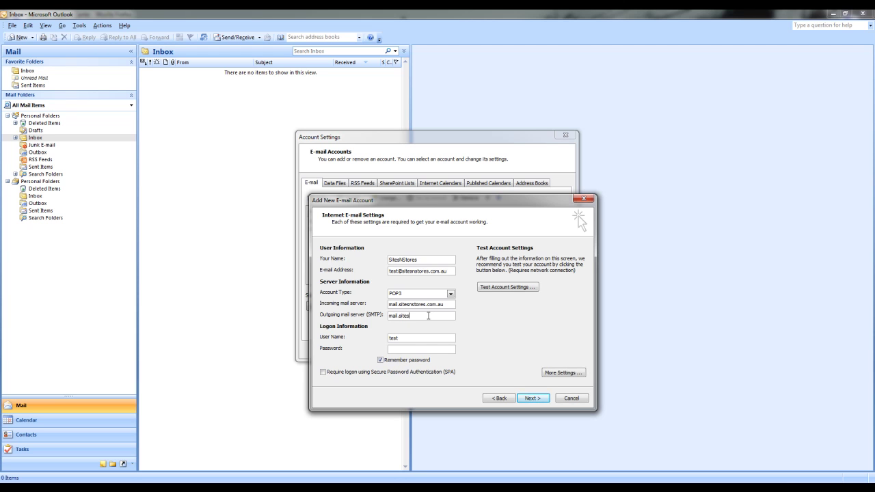
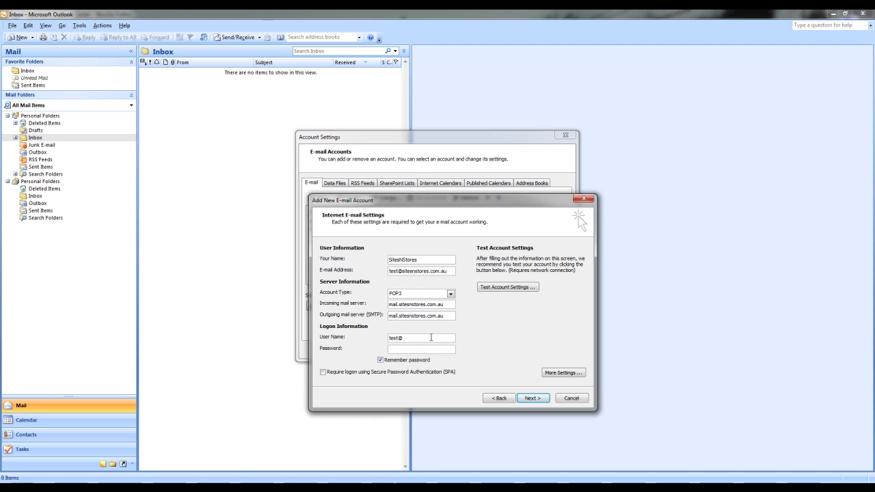
type("****")
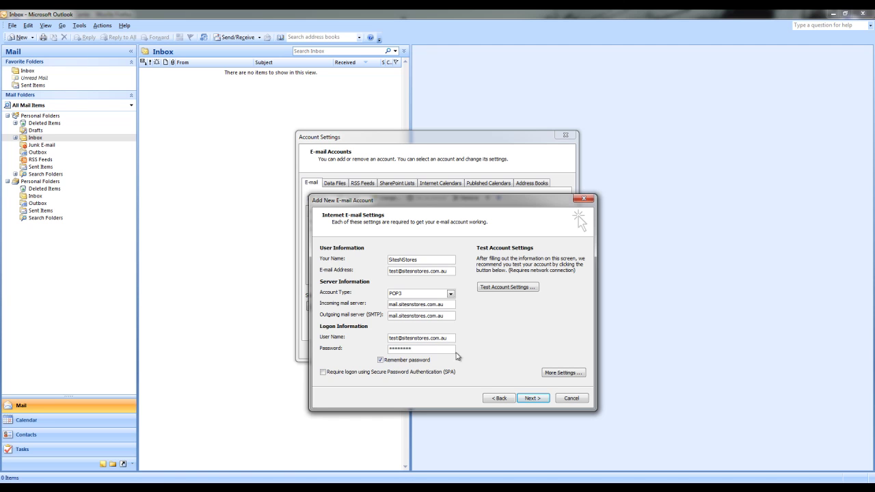
In More Settings, require outgoing SMTP authentication and set the outgoing server port to 587
left_click(569, 376)
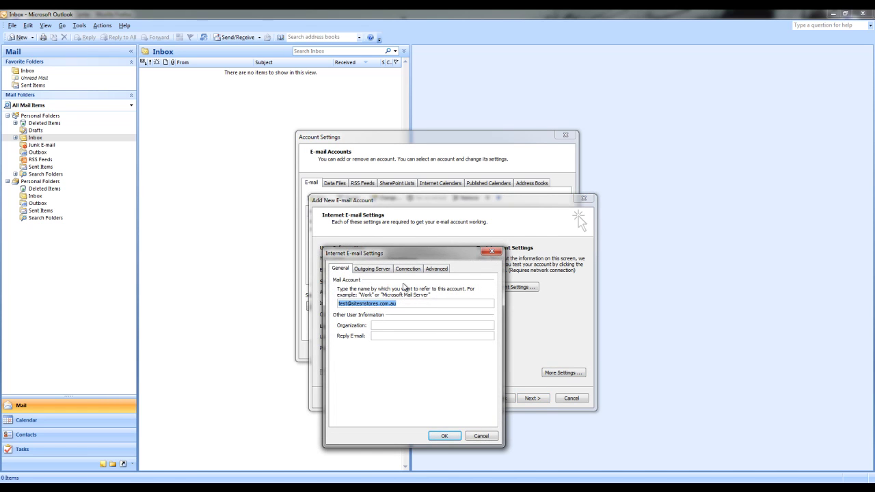
left_click(409, 270)
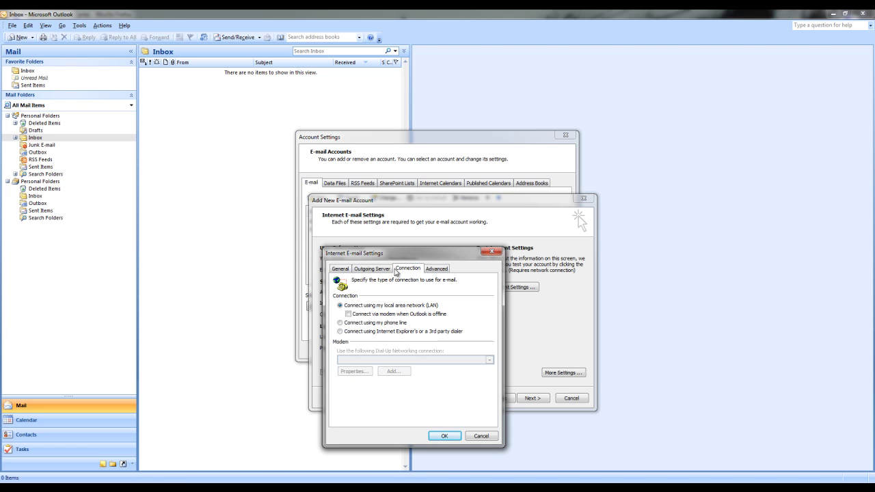
left_click(379, 270)
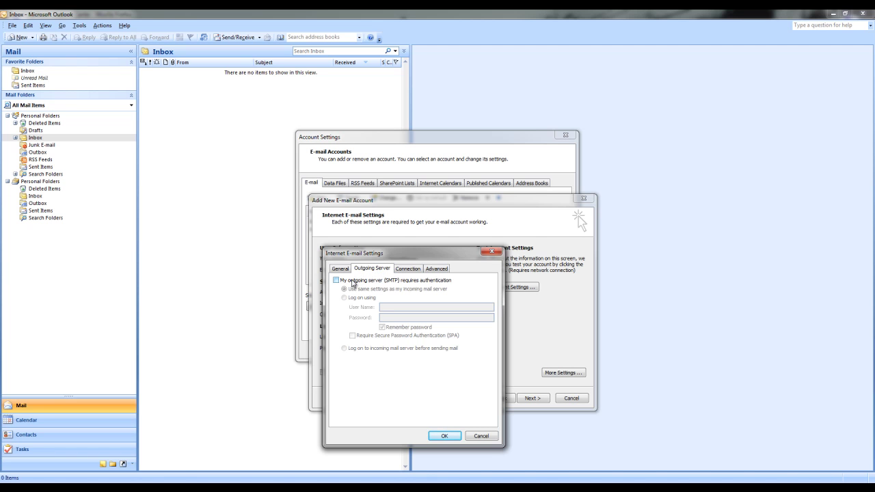
left_click(337, 281)
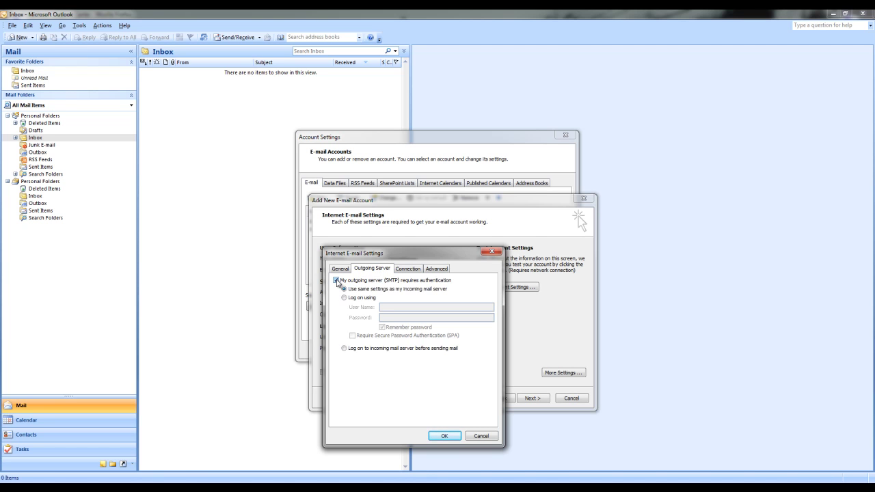
left_click(436, 269)
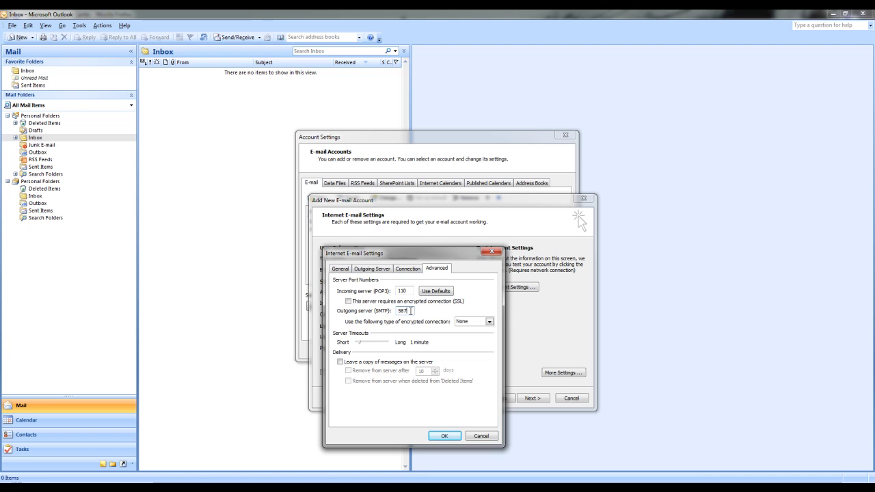
left_click(444, 435)
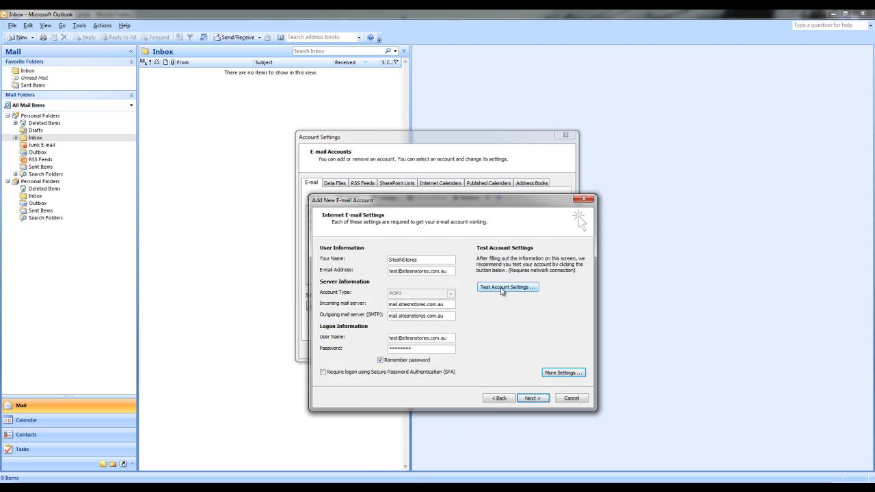
Test the account settings, dismiss the successful results, and advance to the Congratulations page
left_click(506, 287)
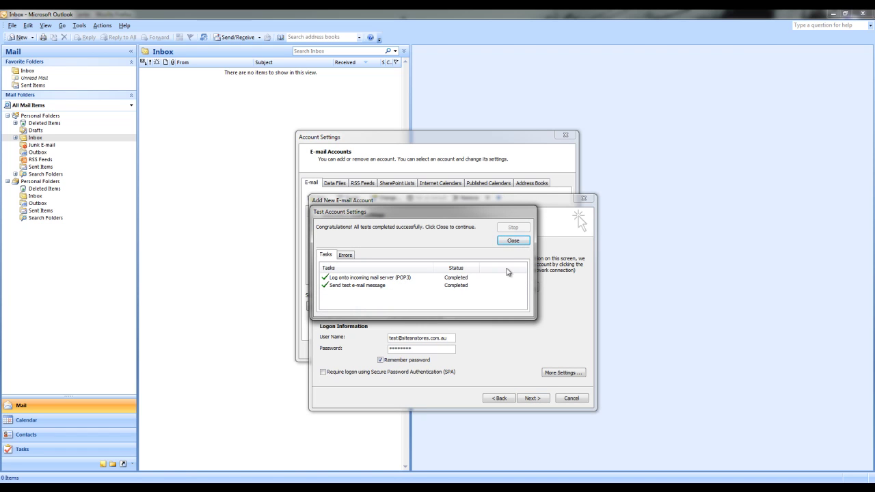
left_click(513, 241)
left_click(532, 399)
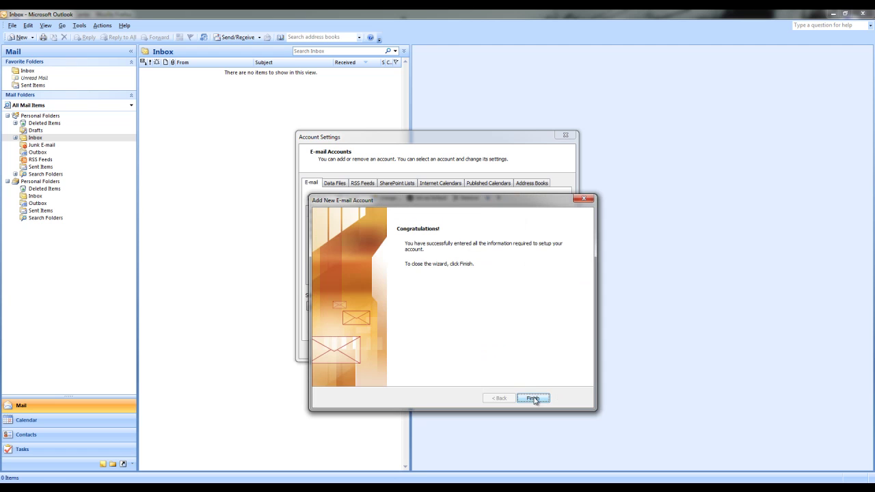